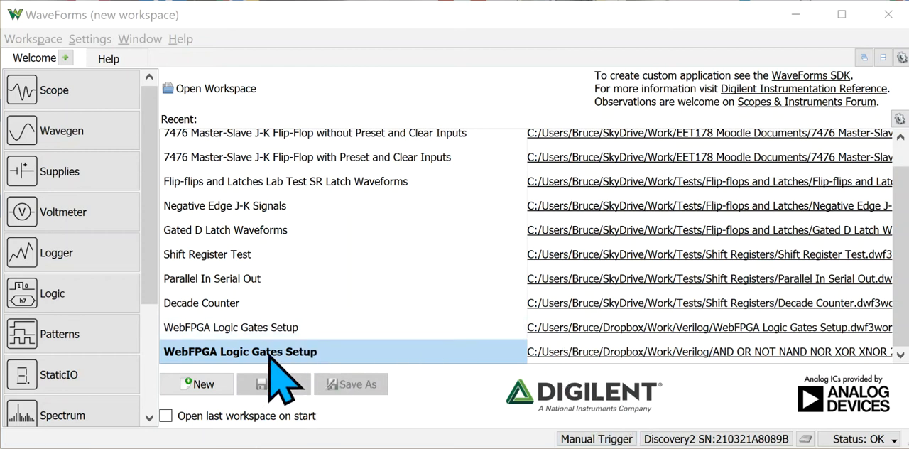
# Open the pattern generator and add a signal channel for DIO 0.
pyautogui.click(70, 334)
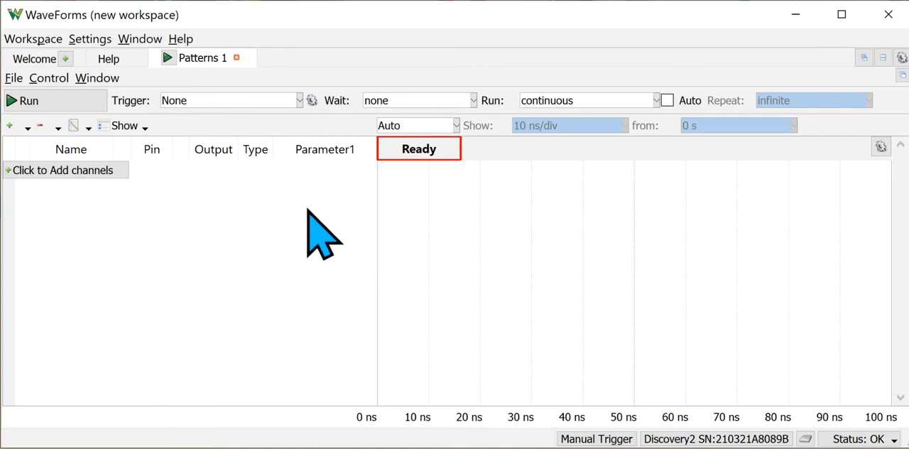
pyautogui.click(9, 172)
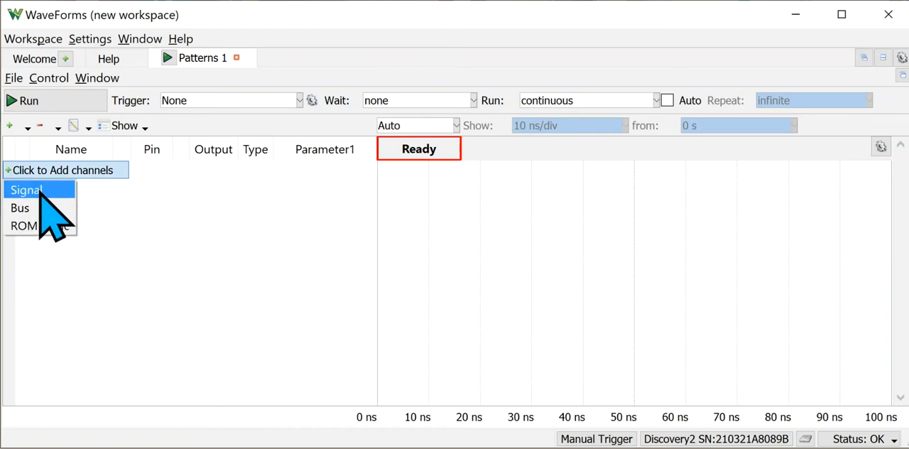
pyautogui.click(40, 191)
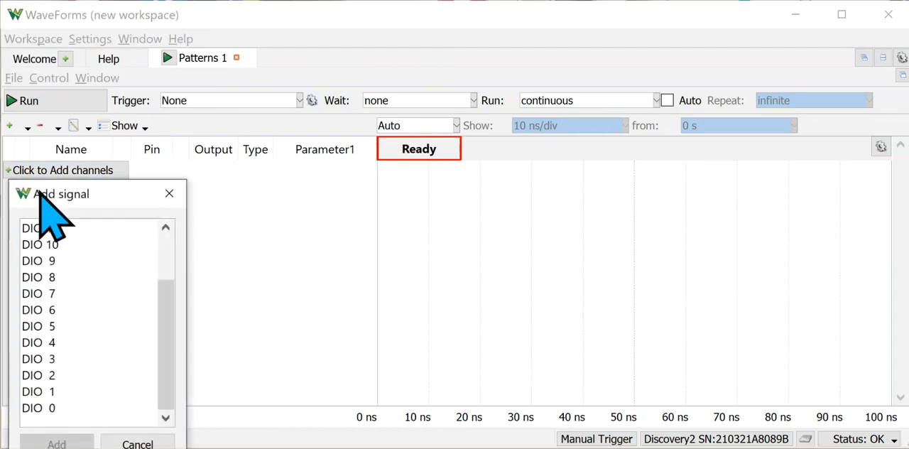
pyautogui.moveTo(114, 193); pyautogui.dragTo(164, 93)
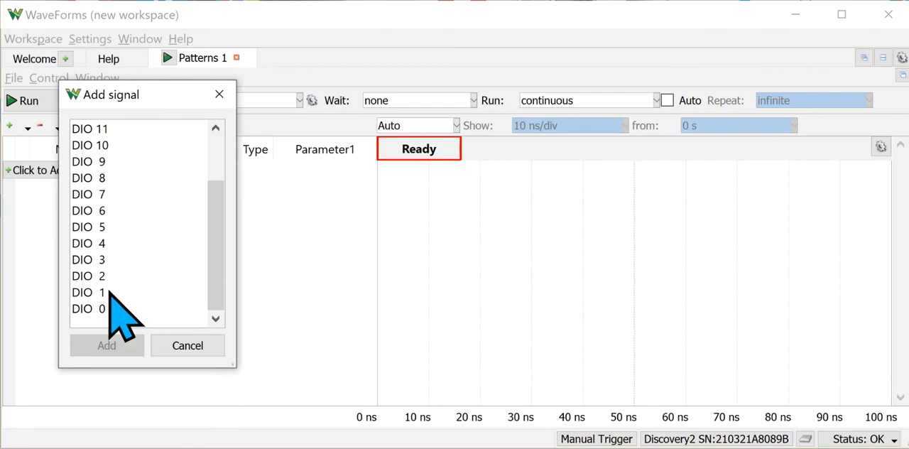
pyautogui.click(99, 310)
pyautogui.click(125, 347)
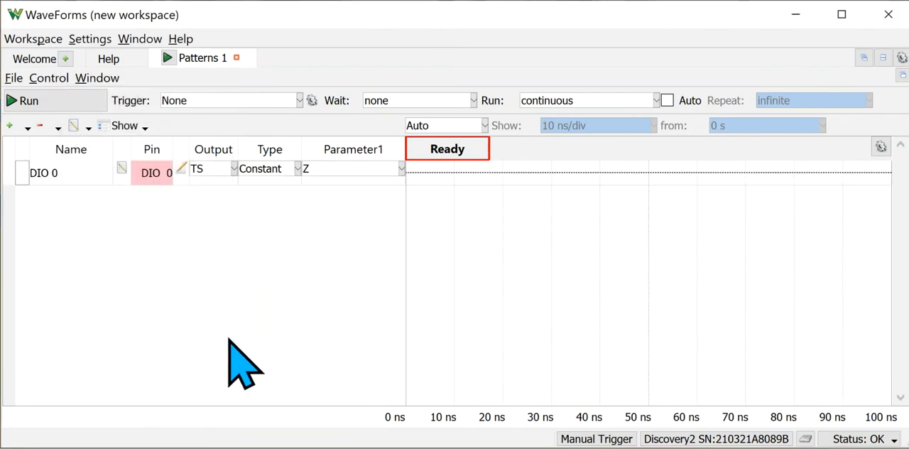
# Set the DIO 0 channel's output to PP and its constant value to 1.
pyautogui.click(234, 169)
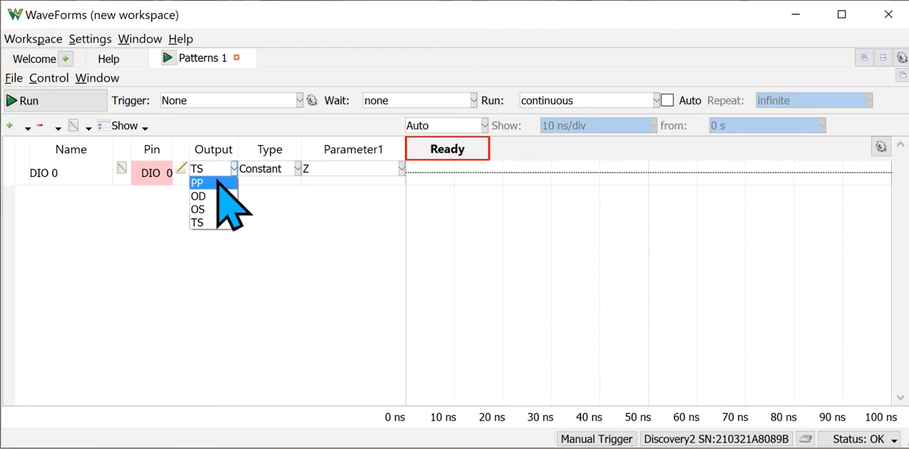
pyautogui.click(218, 182)
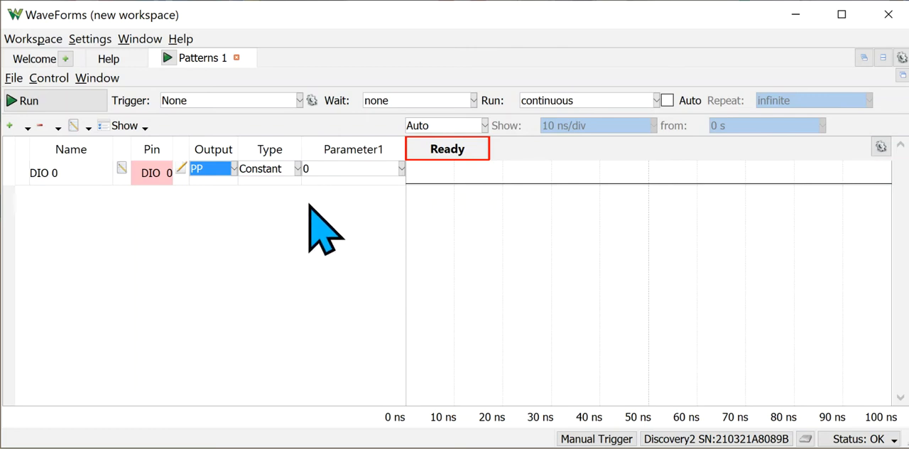
pyautogui.click(401, 168)
pyautogui.click(374, 196)
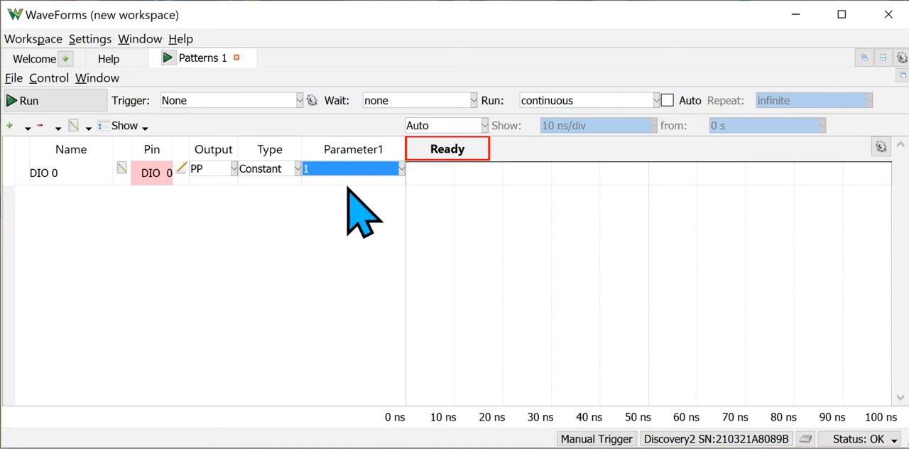
# Change the DIO 0 signal type to Clock, and after that to Pulse.
pyautogui.click(298, 169)
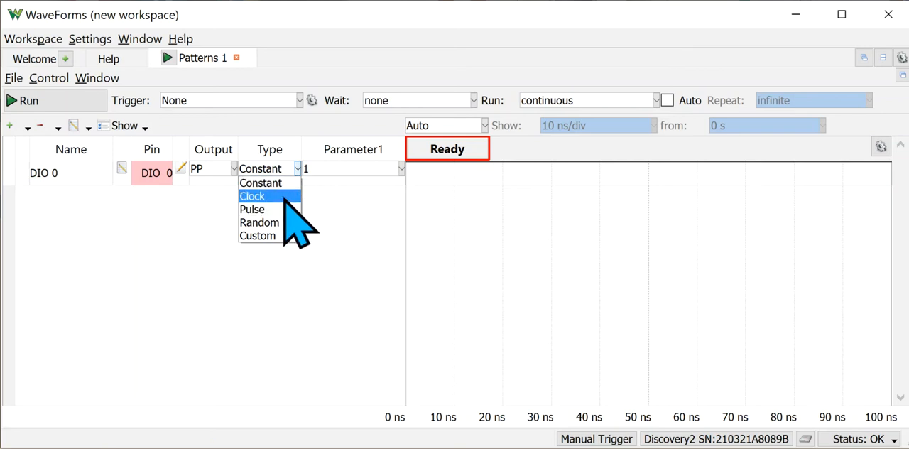
pyautogui.click(285, 196)
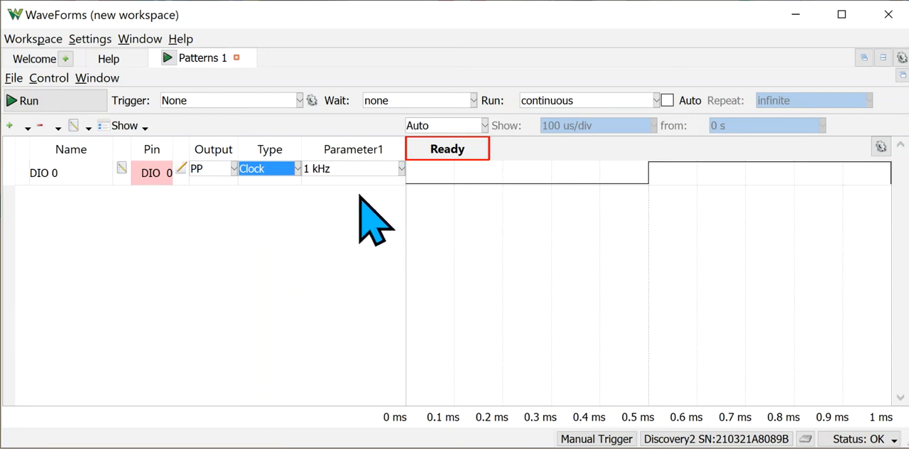
pyautogui.click(296, 170)
pyautogui.click(291, 207)
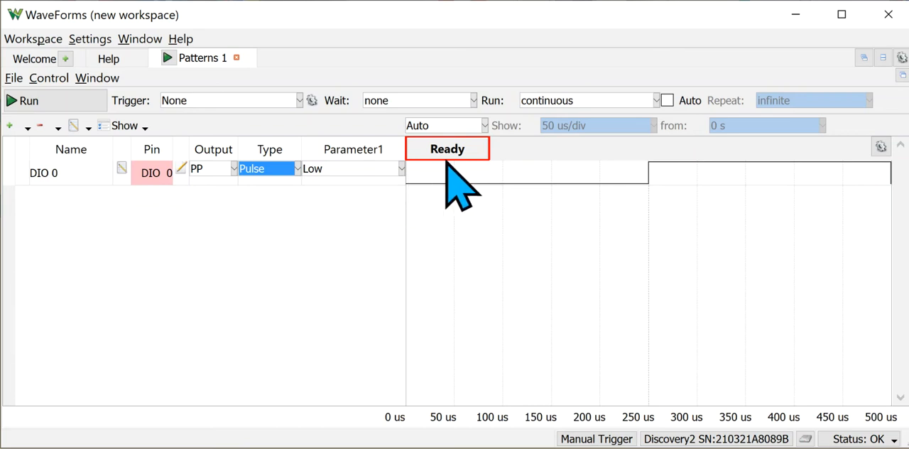
pyautogui.click(649, 172)
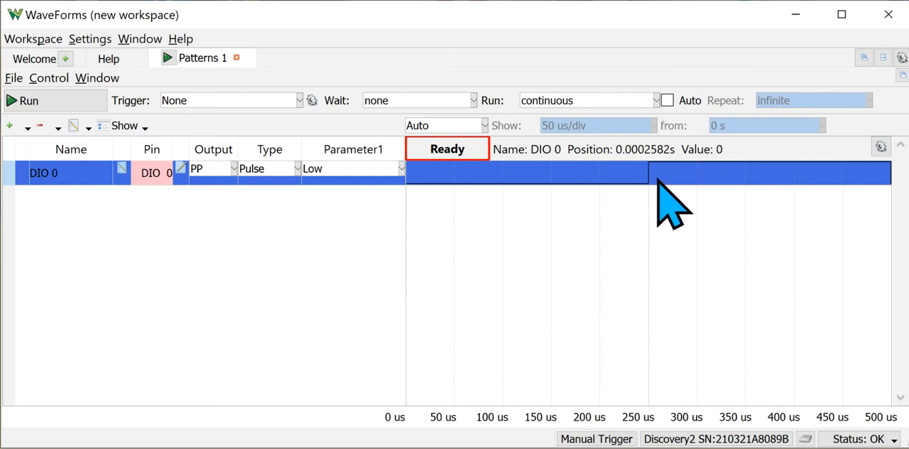
pyautogui.click(346, 189)
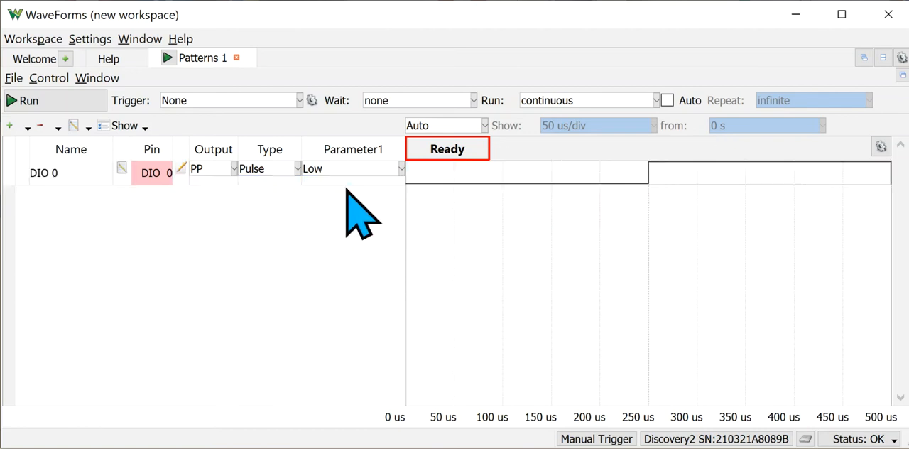
# Try the Random and Custom signal types on DIO 0, and return it to Clock.
pyautogui.click(297, 170)
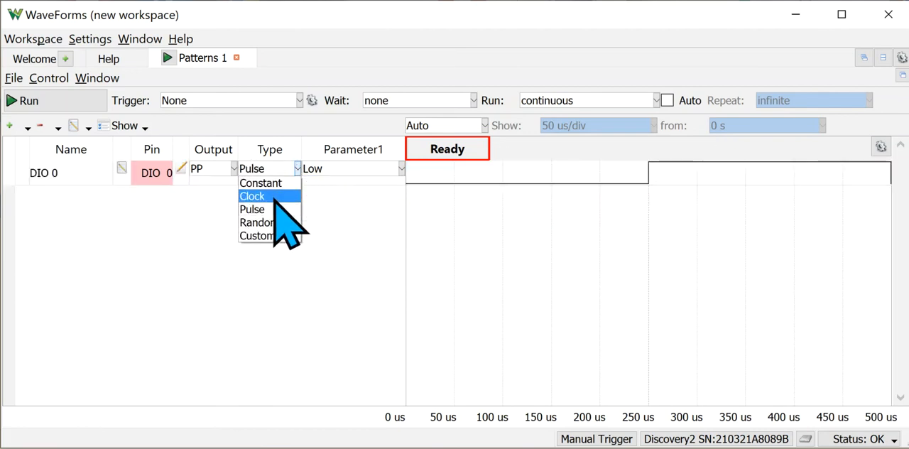
pyautogui.click(279, 223)
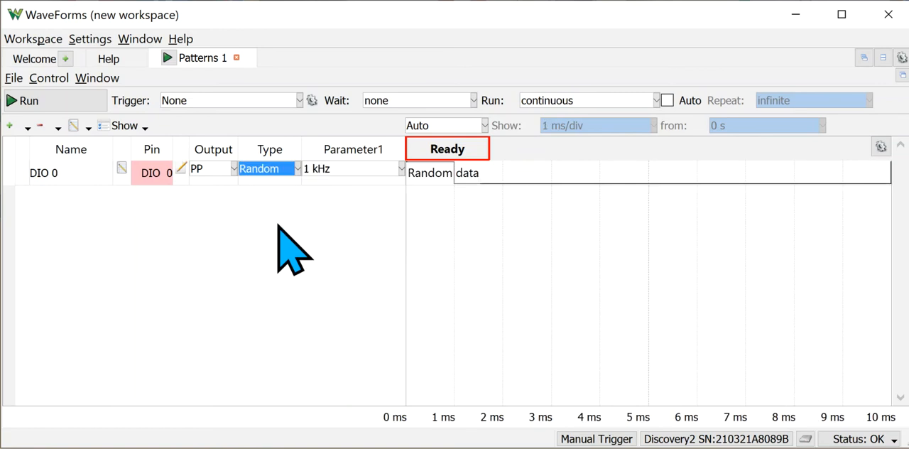
pyautogui.click(297, 169)
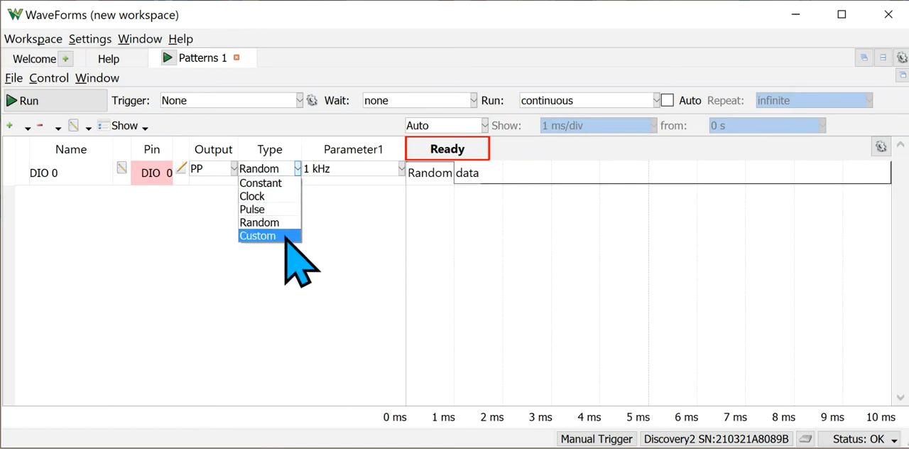
pyautogui.click(285, 236)
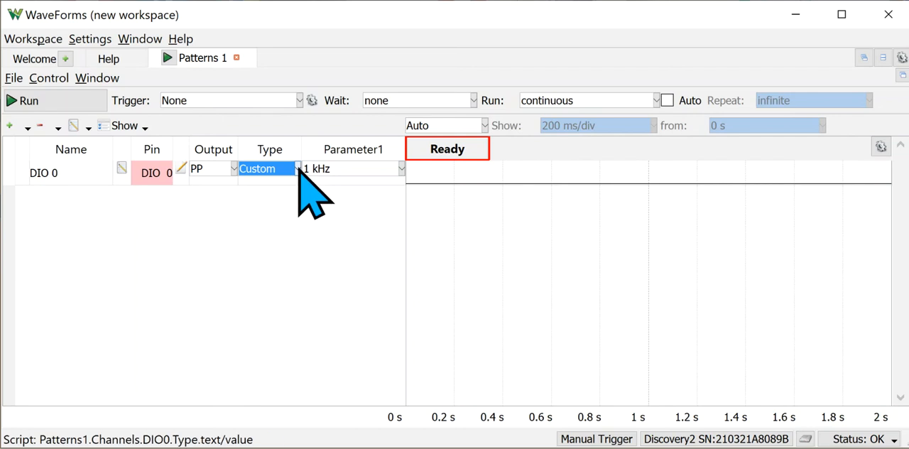
pyautogui.click(298, 169)
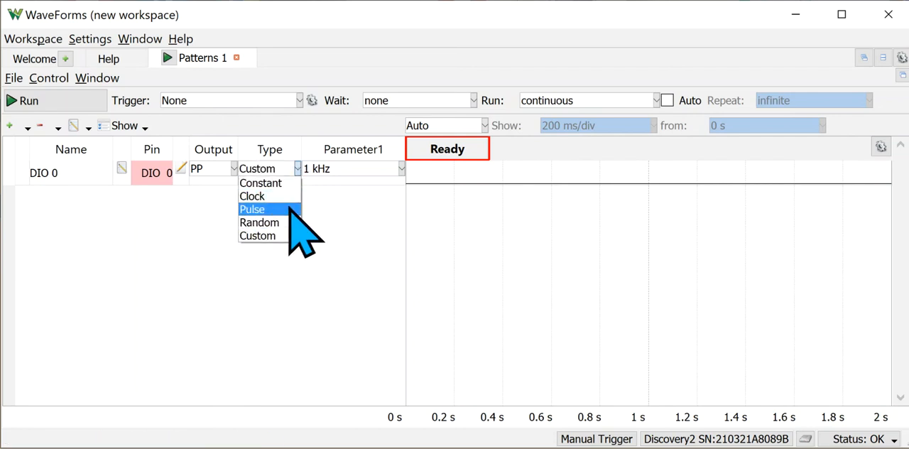
pyautogui.click(270, 197)
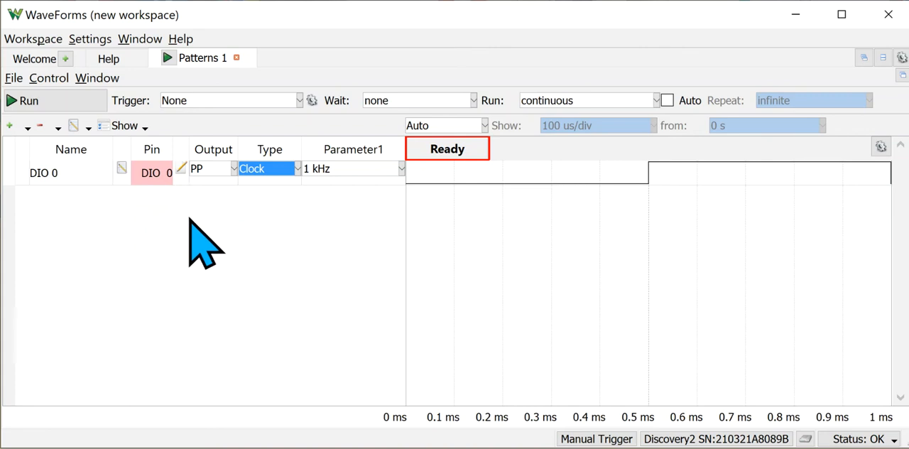
# Clear all channels from the pattern generator.
pyautogui.click(58, 128)
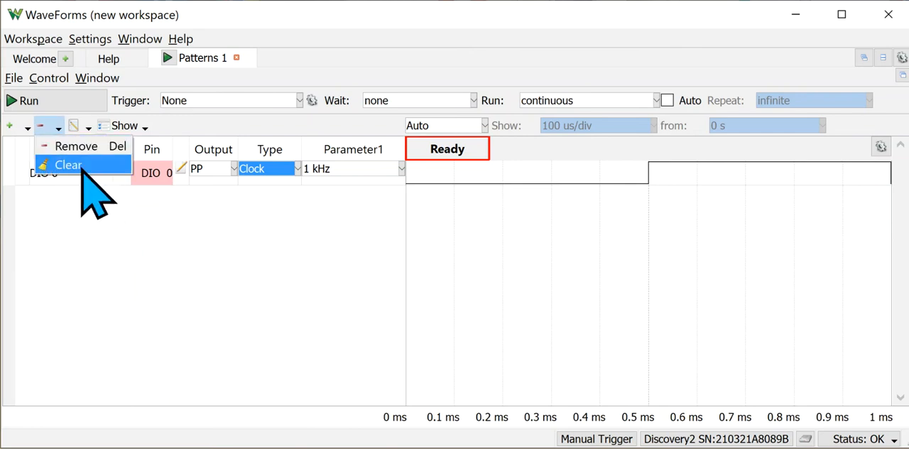
pyautogui.click(82, 166)
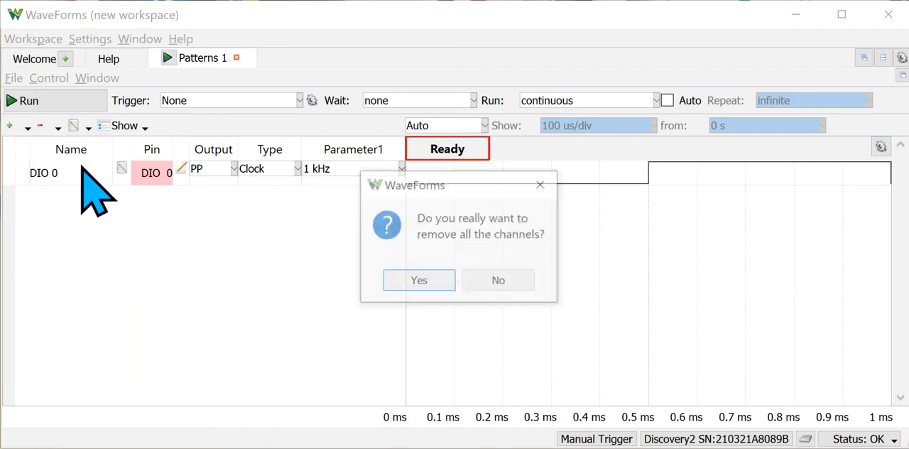
pyautogui.click(399, 281)
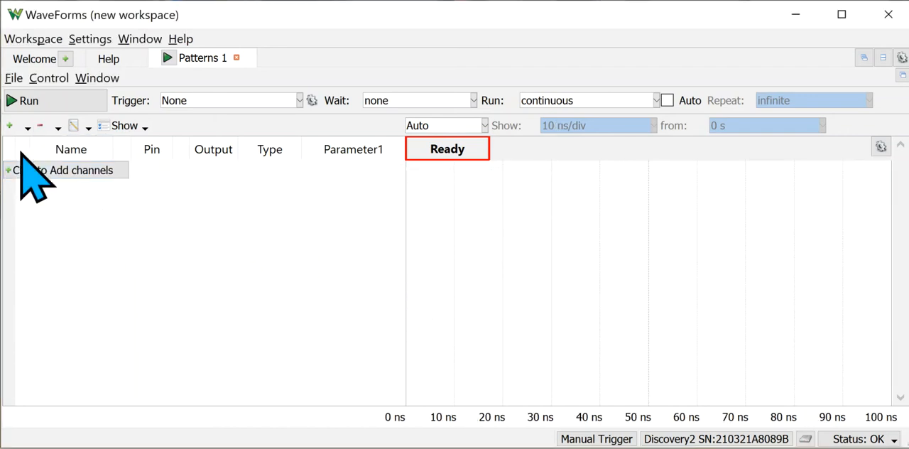
# Add a bus named Bus made up of DIO 3 through DIO 0, in decimal format with MSB endianness.
pyautogui.click(11, 129)
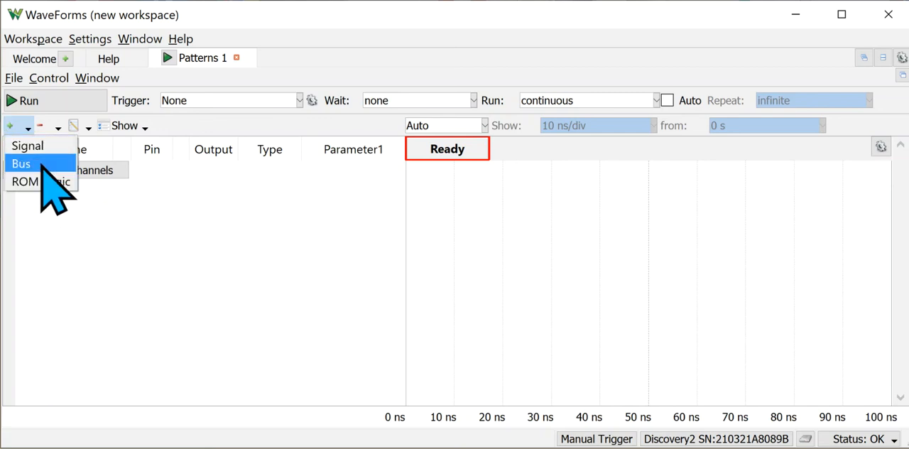
pyautogui.click(41, 164)
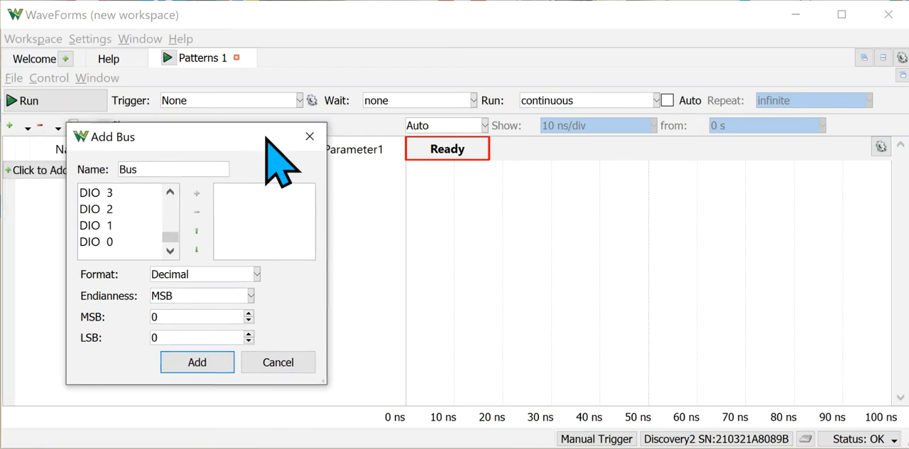
pyautogui.click(118, 243)
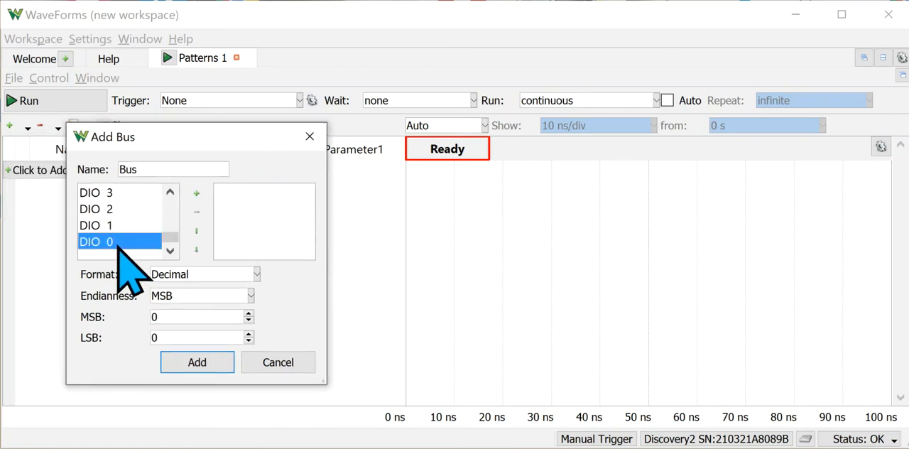
pyautogui.keyDown('shift'); pyautogui.click(121, 191); pyautogui.keyUp('shift')
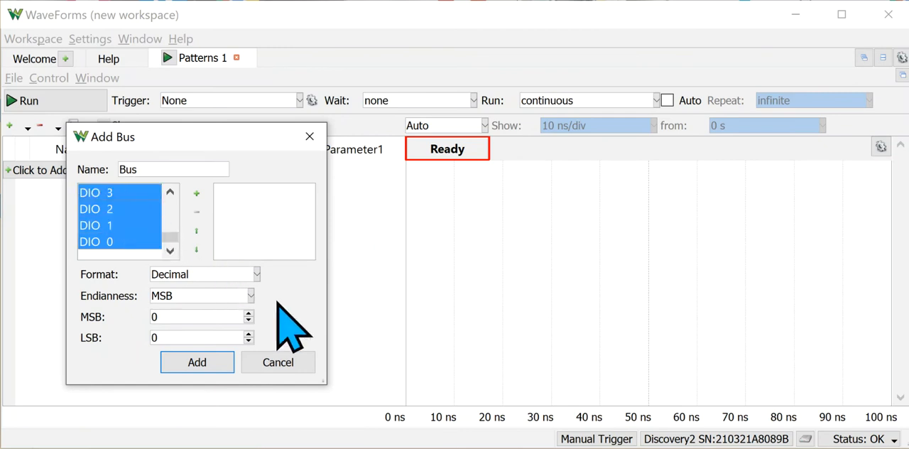
pyautogui.click(188, 362)
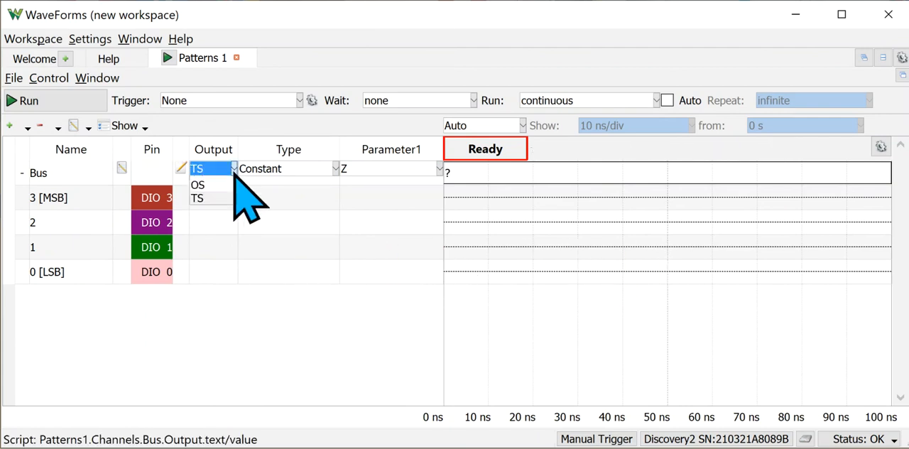
# Set the bus output to PP and its pattern type to Binary Counter.
pyautogui.click(226, 177)
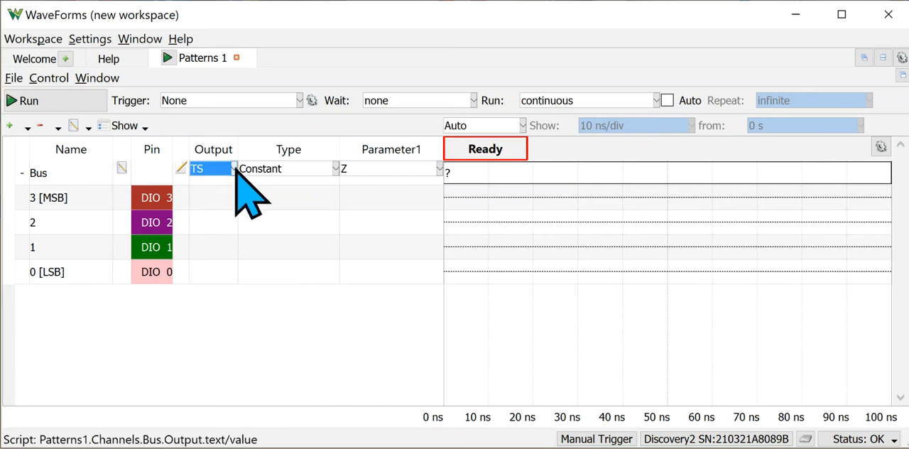
pyautogui.click(227, 173)
pyautogui.click(229, 182)
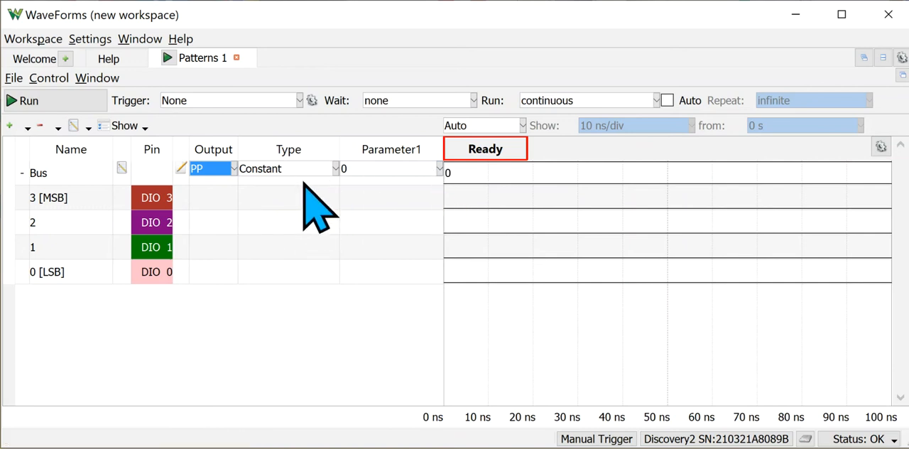
pyautogui.click(334, 169)
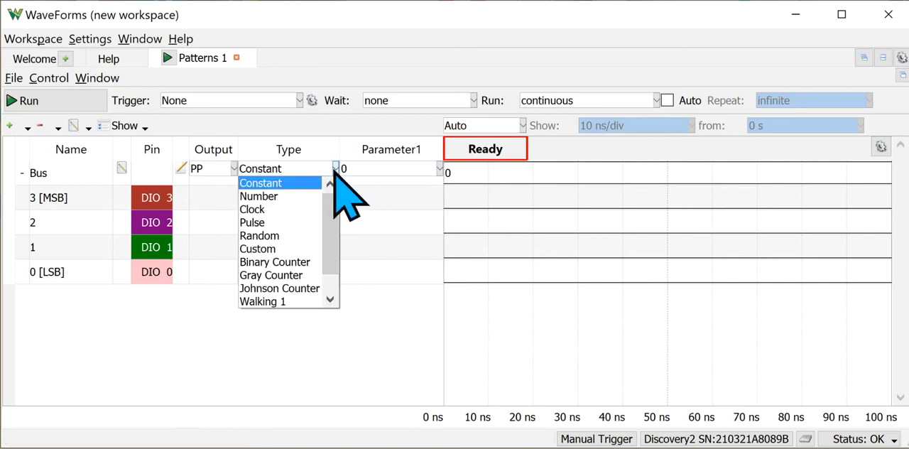
pyautogui.click(305, 262)
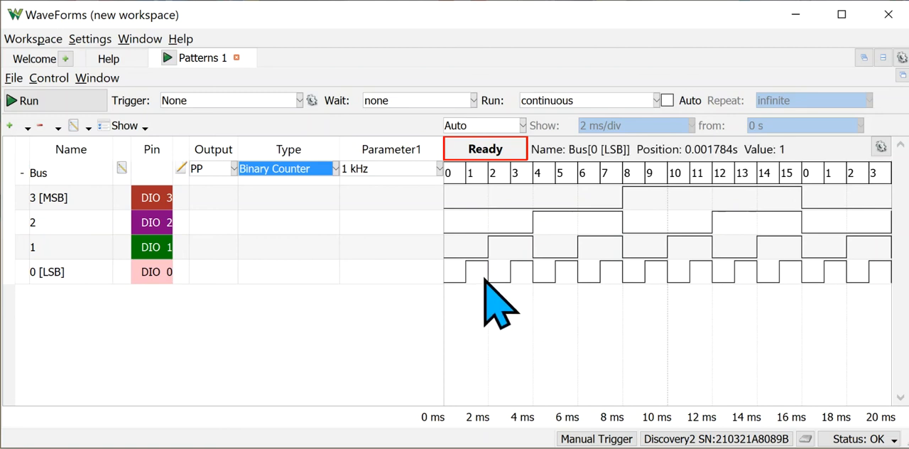
# Change the bus's display format to Hexadecimal.
pyautogui.click(121, 167)
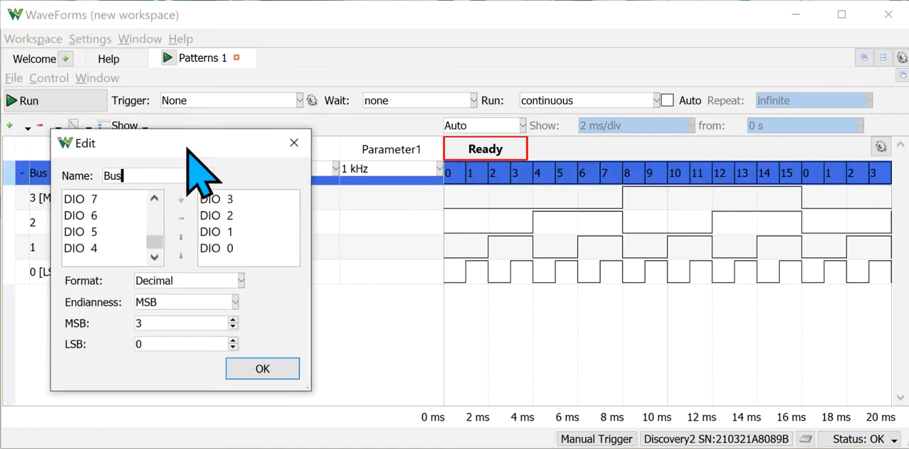
pyautogui.moveTo(188, 148); pyautogui.dragTo(233, 118)
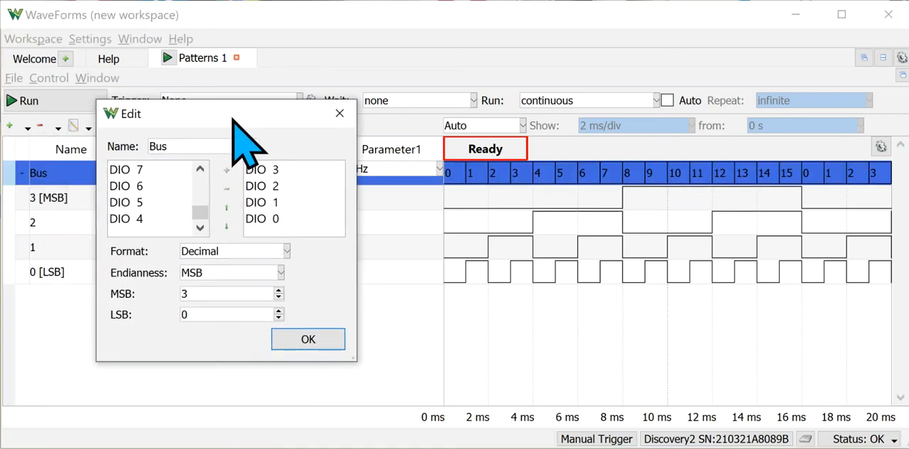
pyautogui.click(287, 251)
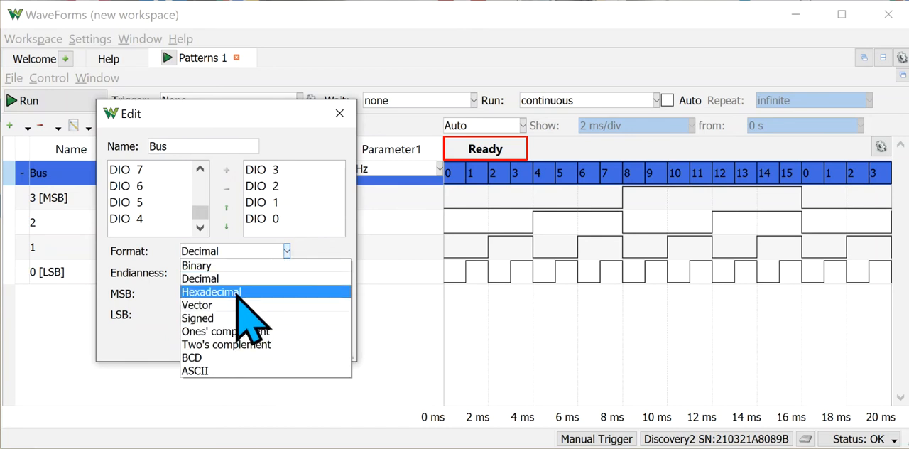
pyautogui.click(213, 291)
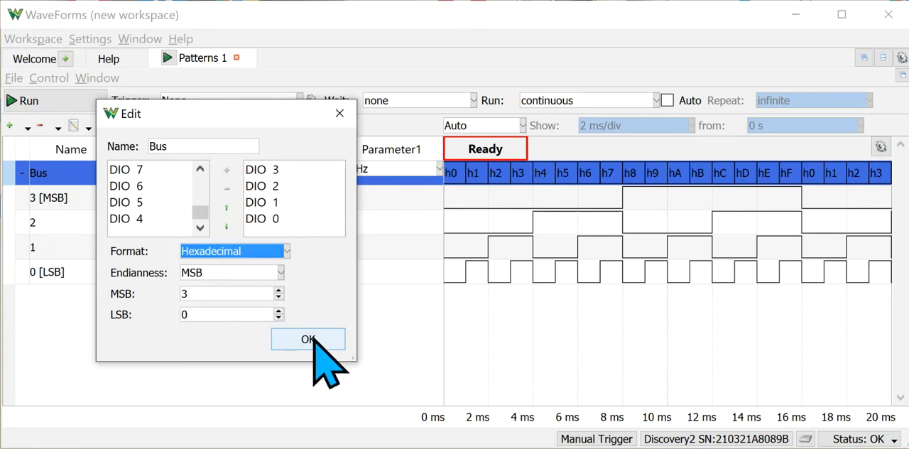
pyautogui.click(311, 339)
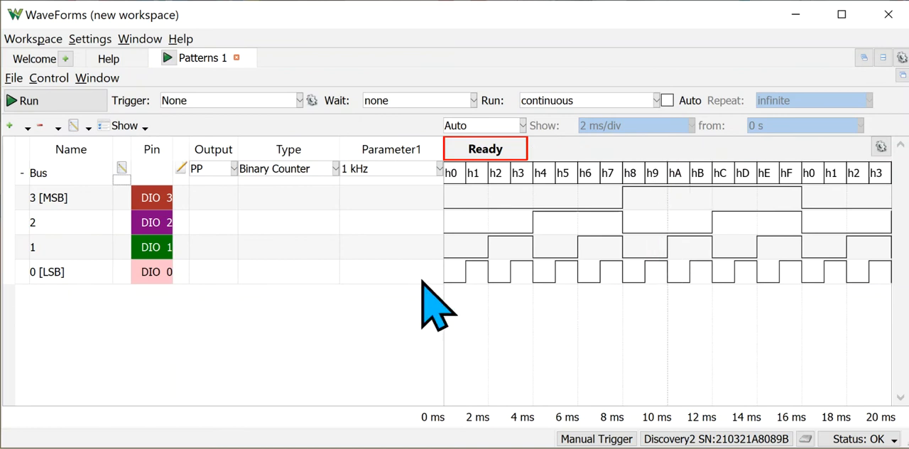
# Return the bus's display format to Decimal.
pyautogui.click(126, 173)
pyautogui.click(123, 167)
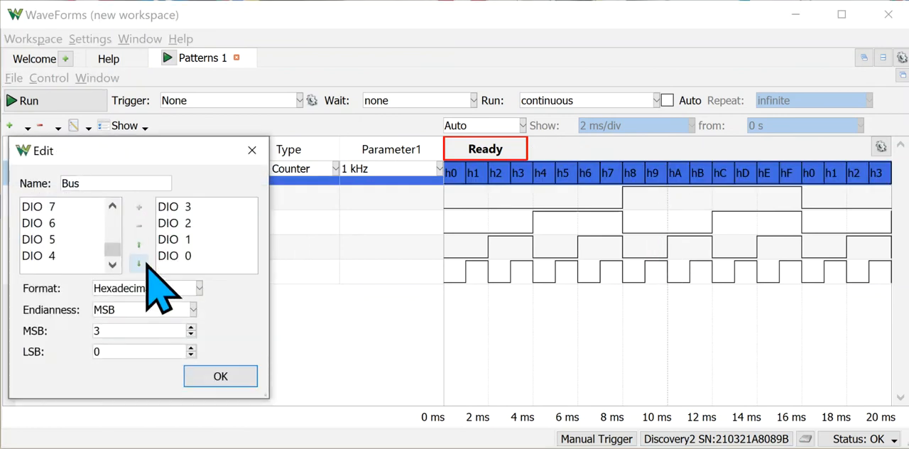
pyautogui.click(199, 287)
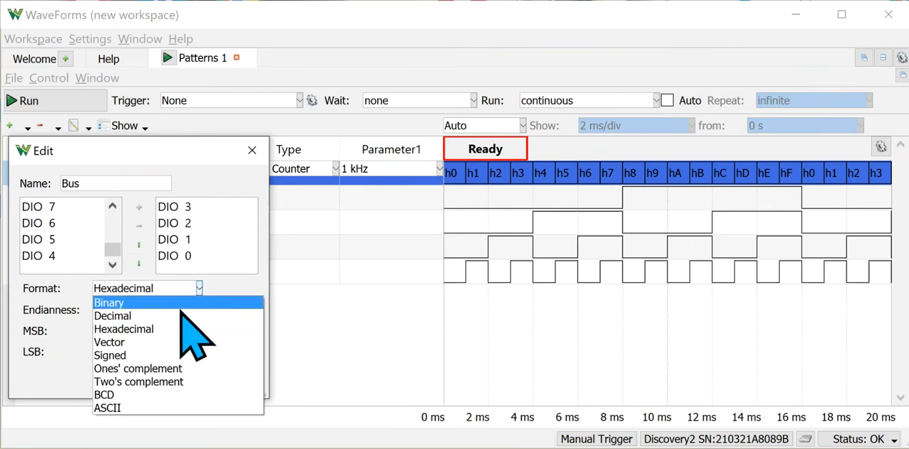
pyautogui.click(159, 316)
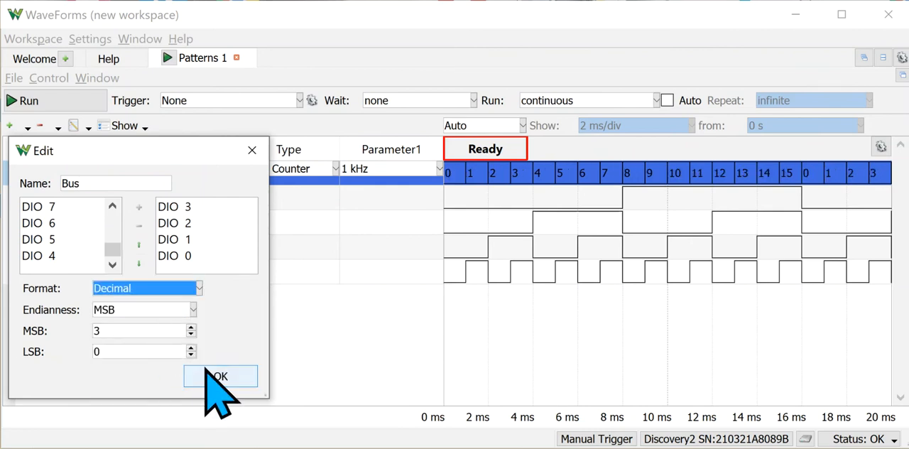
pyautogui.click(206, 375)
pyautogui.click(529, 322)
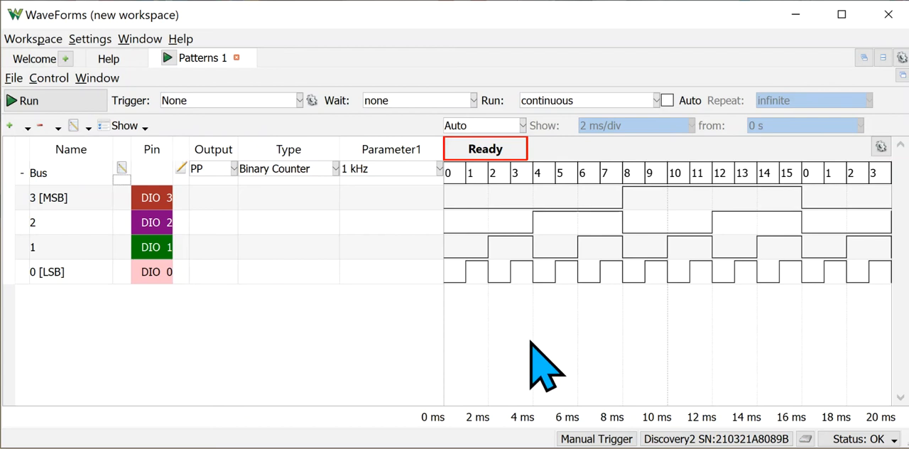
# Try the Gray Counter, Johnson Counter and Random pattern types on the bus.
pyautogui.click(333, 170)
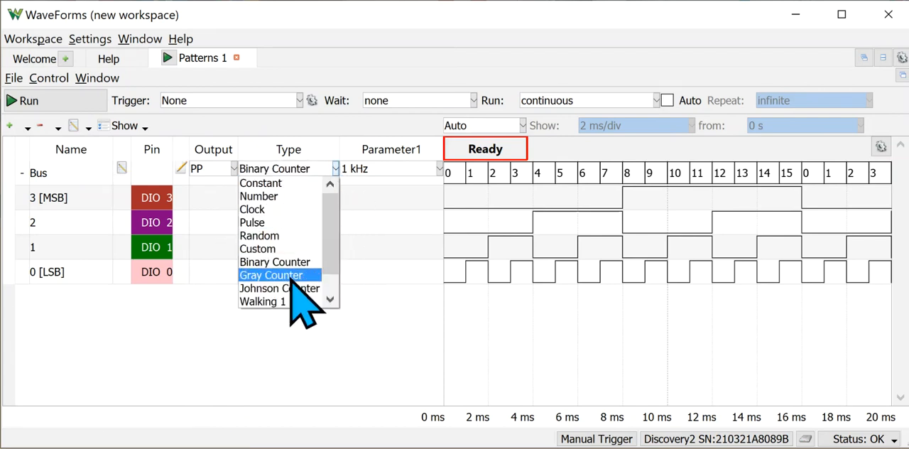
pyautogui.click(287, 276)
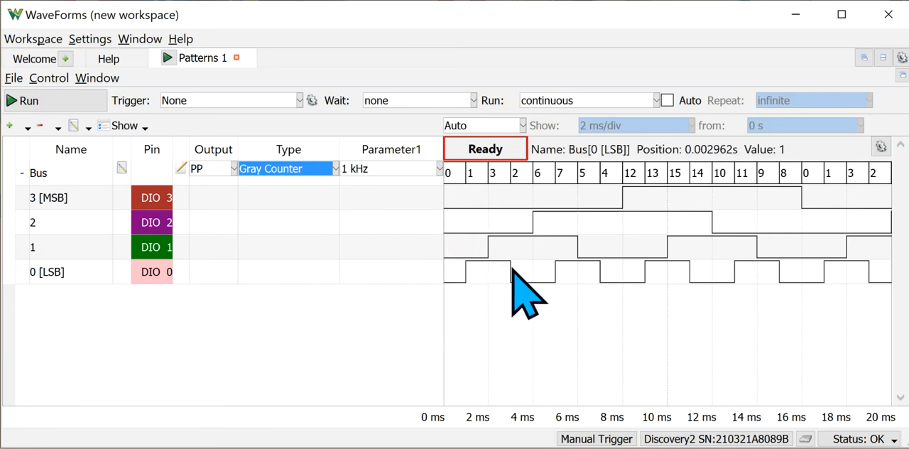
pyautogui.click(334, 169)
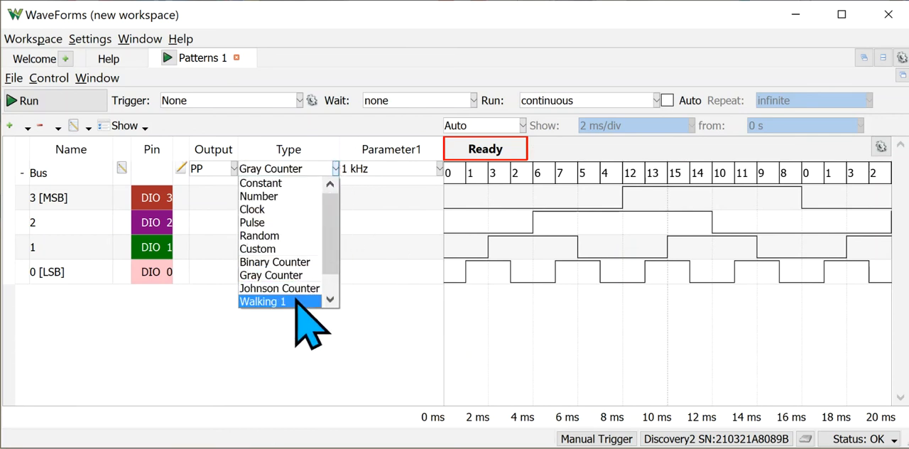
pyautogui.click(297, 287)
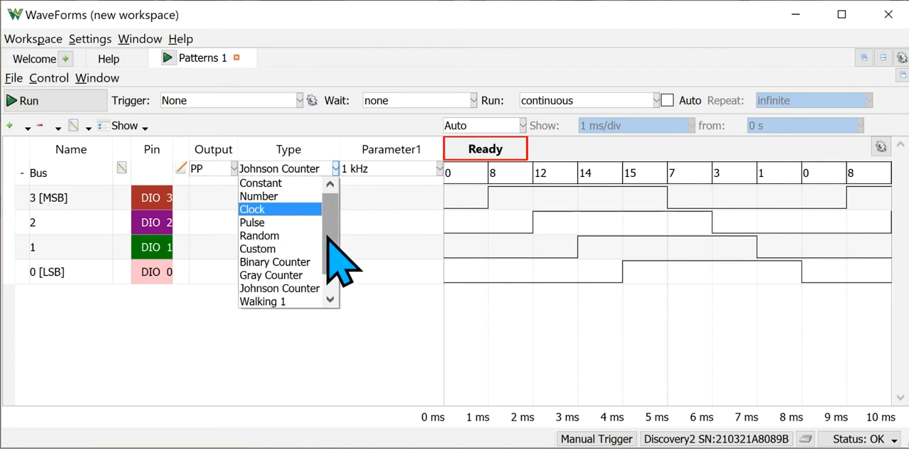
pyautogui.click(307, 235)
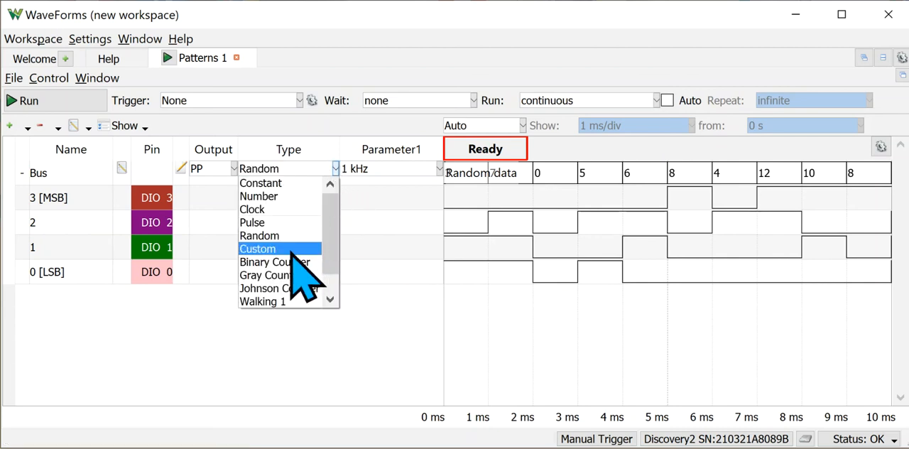
# Set the bus's pattern type to Custom and open its pattern for editing.
pyautogui.click(259, 248)
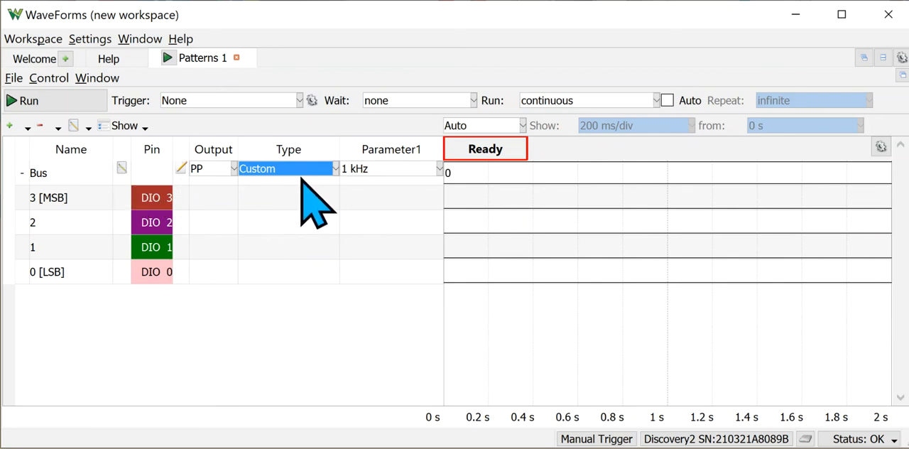
pyautogui.click(182, 169)
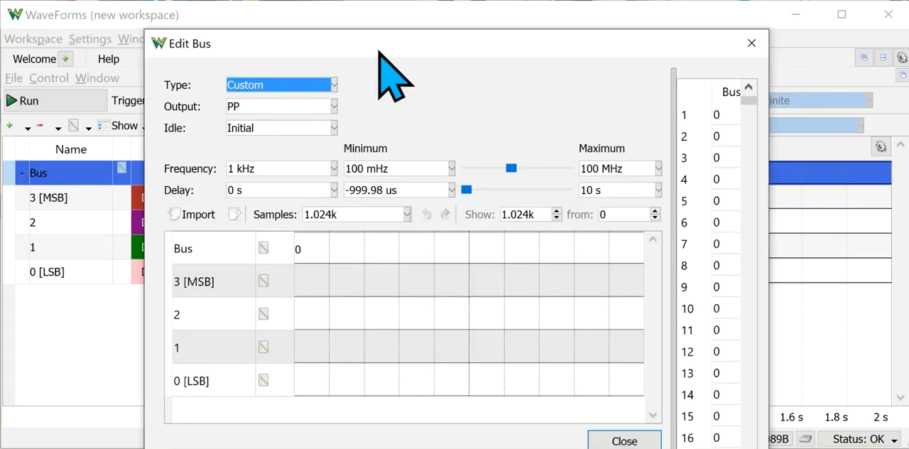
pyautogui.moveTo(413, 45); pyautogui.dragTo(466, 21)
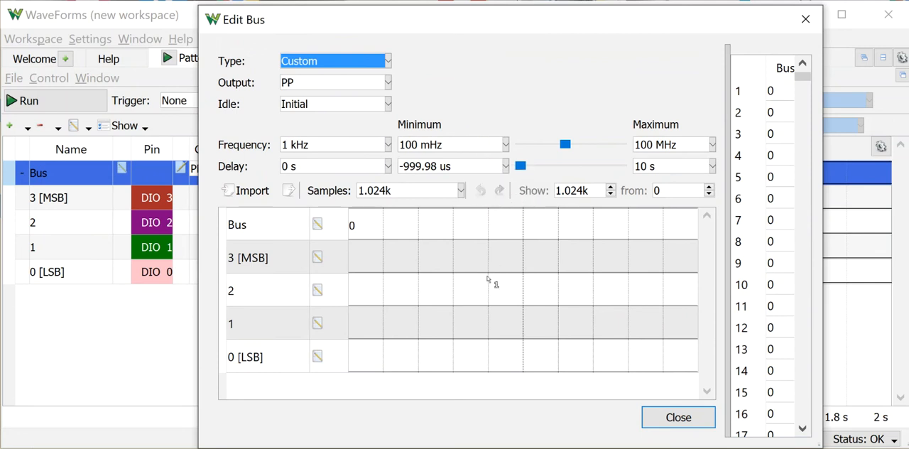
# Draw a high pulse on bit 1 of the custom pattern, in the first half of the samples.
pyautogui.click(411, 316)
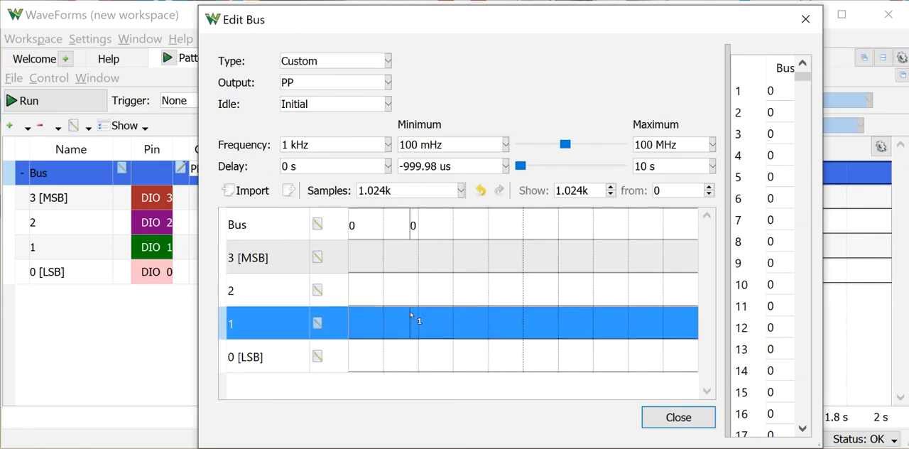
pyautogui.moveTo(410, 316); pyautogui.dragTo(471, 318)
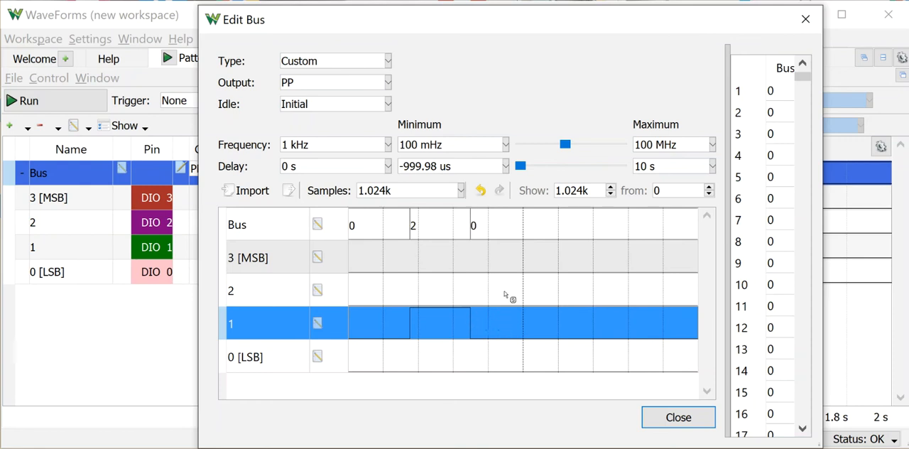
pyautogui.click(473, 389)
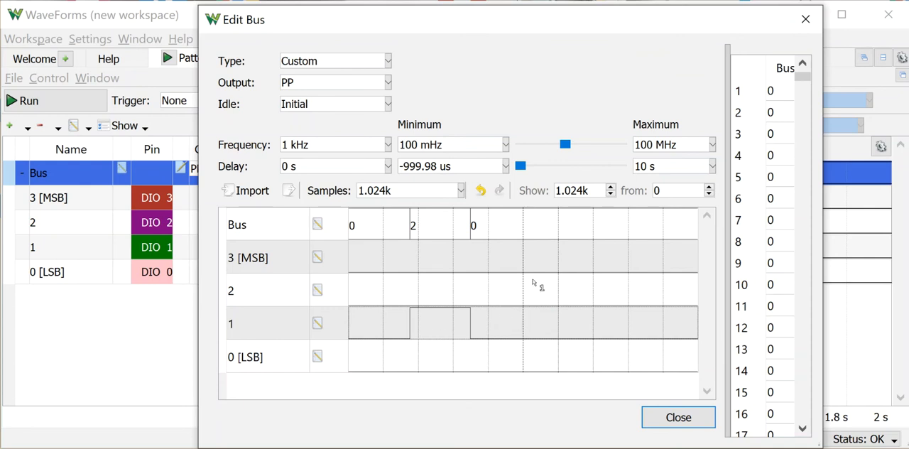
# Draw a high pulse on bit 2 just past the pattern's midpoint, and shorten it by setting its trailing part low.
pyautogui.moveTo(539, 283); pyautogui.dragTo(563, 287)
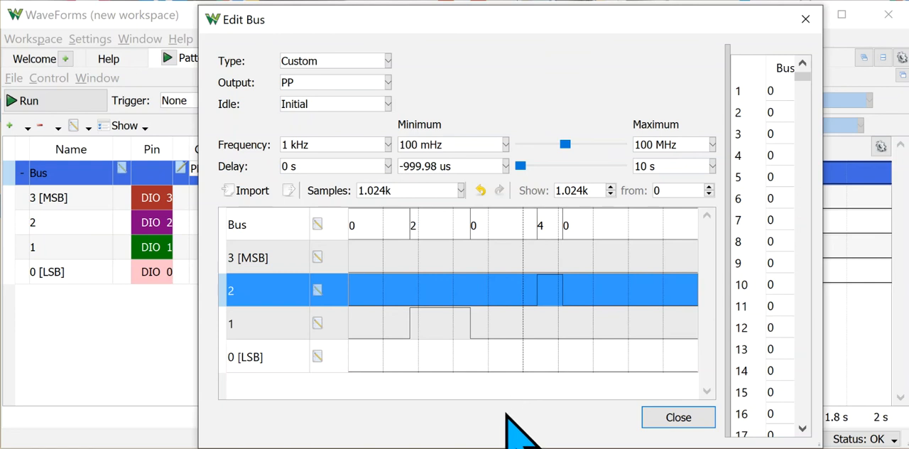
pyautogui.click(518, 387)
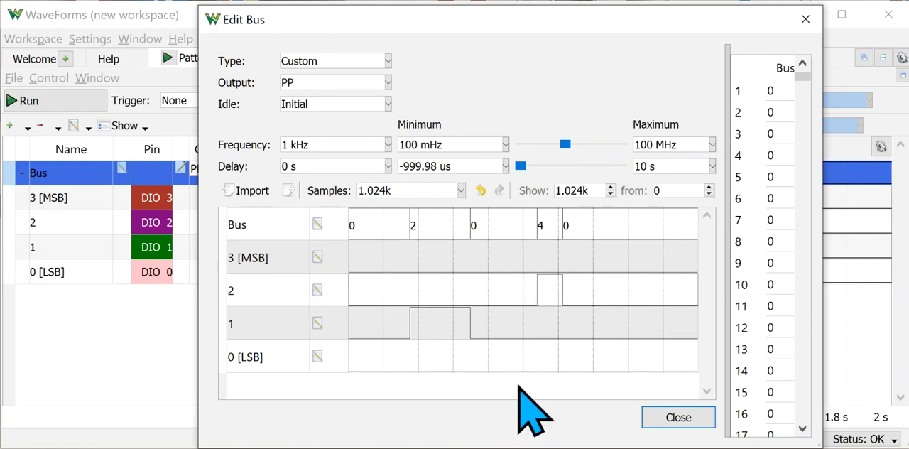
pyautogui.click(567, 304)
pyautogui.moveTo(563, 305); pyautogui.dragTo(546, 308)
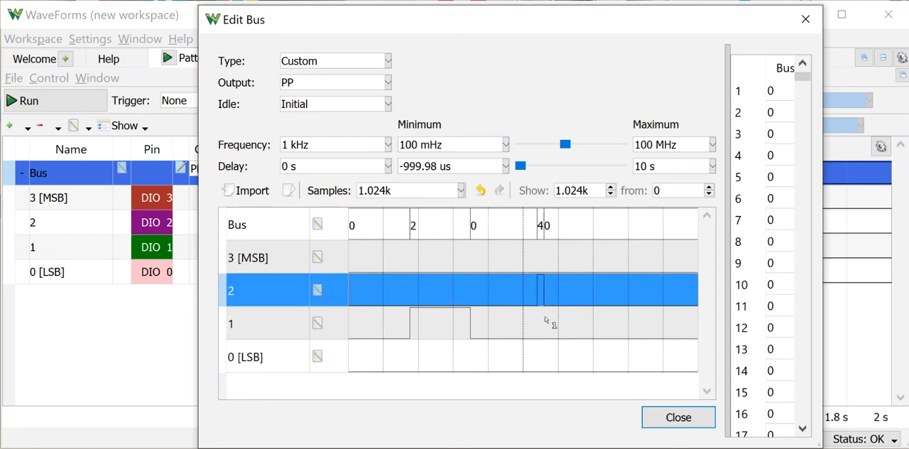
pyautogui.click(526, 380)
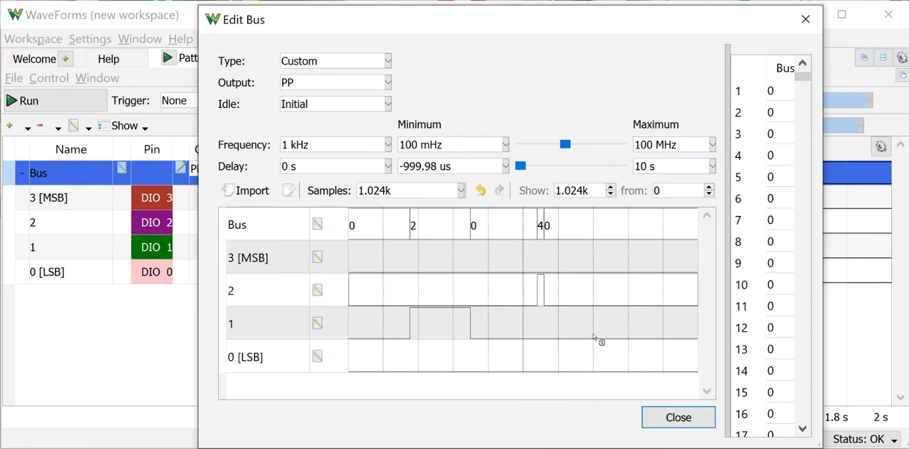
# Draw high pulses on bit 0 late in the pattern and on bit 3 near its start, plus one across all four bits just before the midpoint.
pyautogui.moveTo(583, 360); pyautogui.dragTo(623, 358)
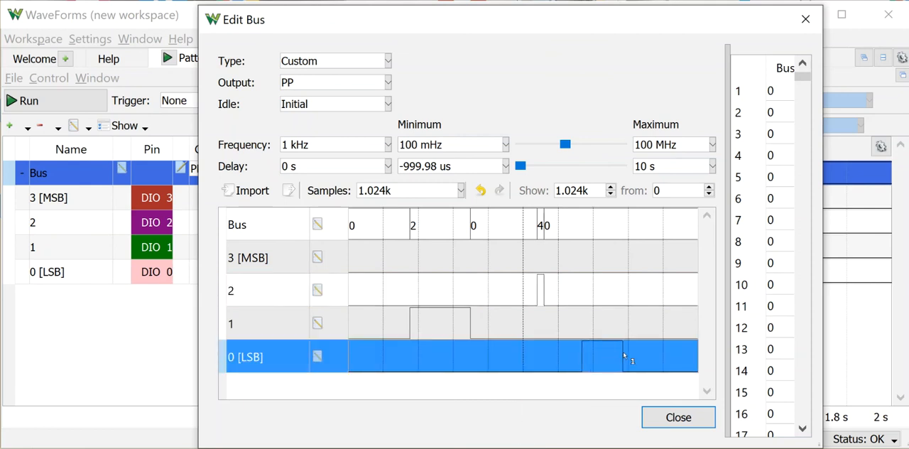
pyautogui.moveTo(374, 257); pyautogui.dragTo(387, 262)
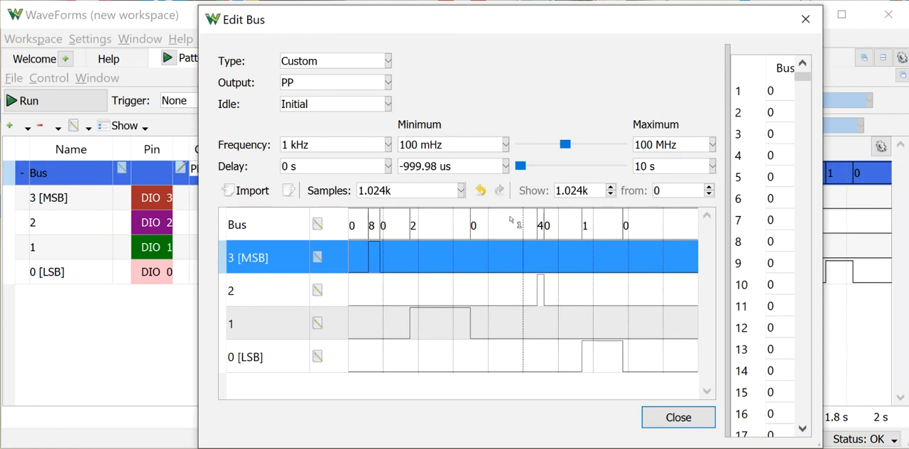
pyautogui.click(497, 222)
pyautogui.moveTo(497, 221); pyautogui.dragTo(523, 228)
pyautogui.click(517, 399)
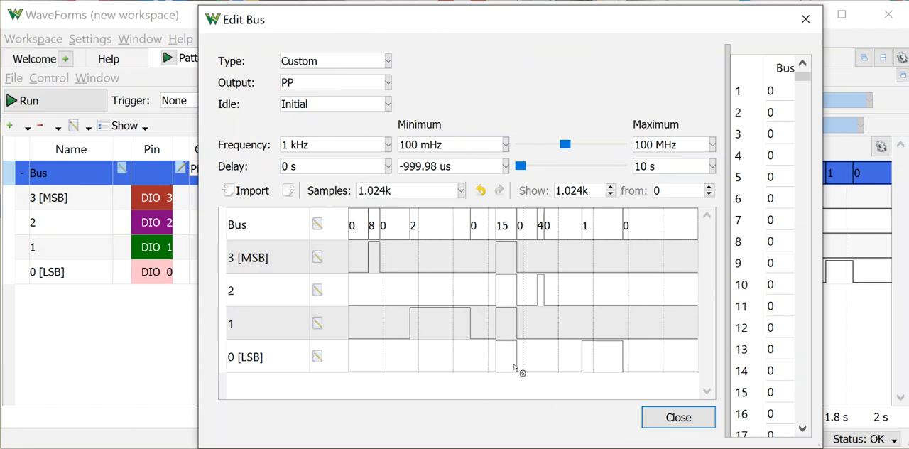
# Set bits 0 and 1 low within the four-bit pulse before the midpoint, and close the bus pattern editor.
pyautogui.moveTo(522, 372); pyautogui.dragTo(499, 379)
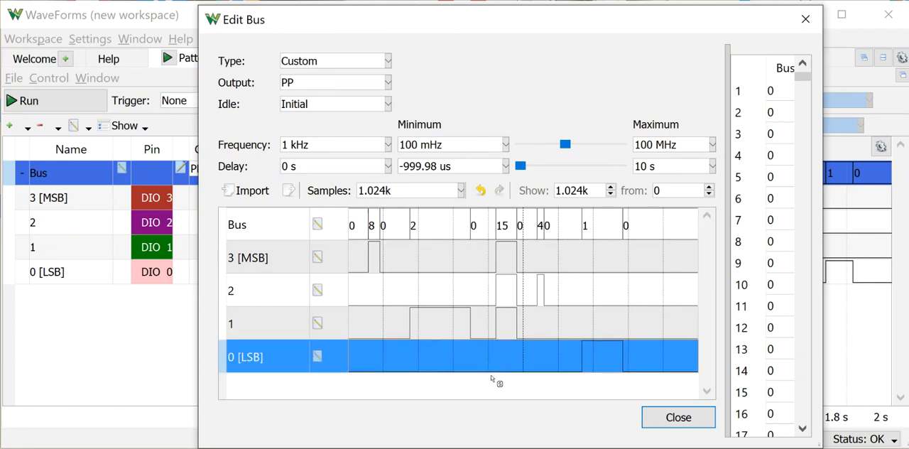
pyautogui.click(523, 336)
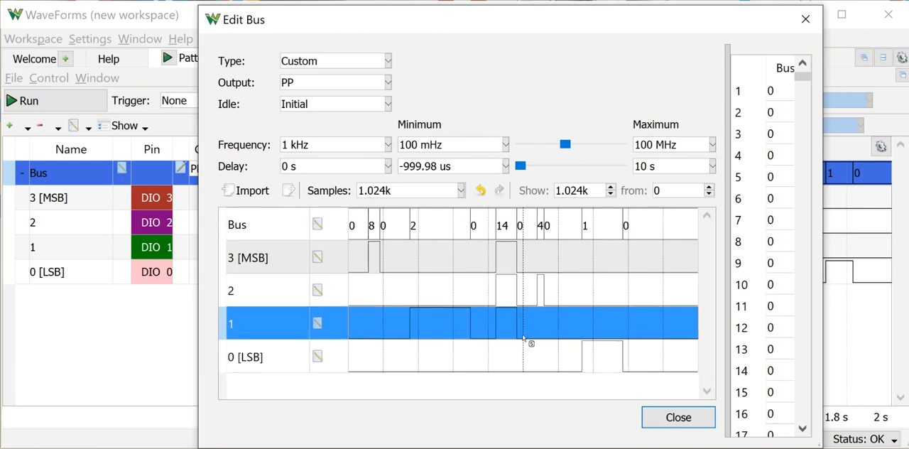
pyautogui.moveTo(523, 337); pyautogui.dragTo(491, 347)
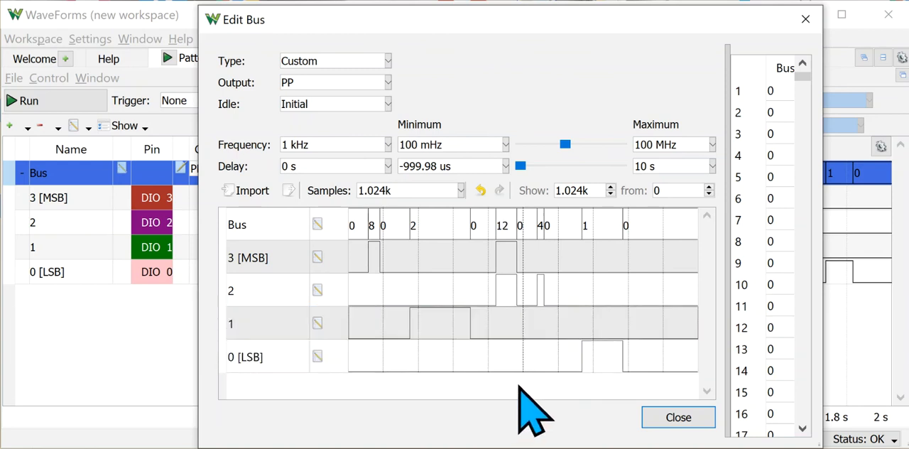
pyautogui.click(678, 417)
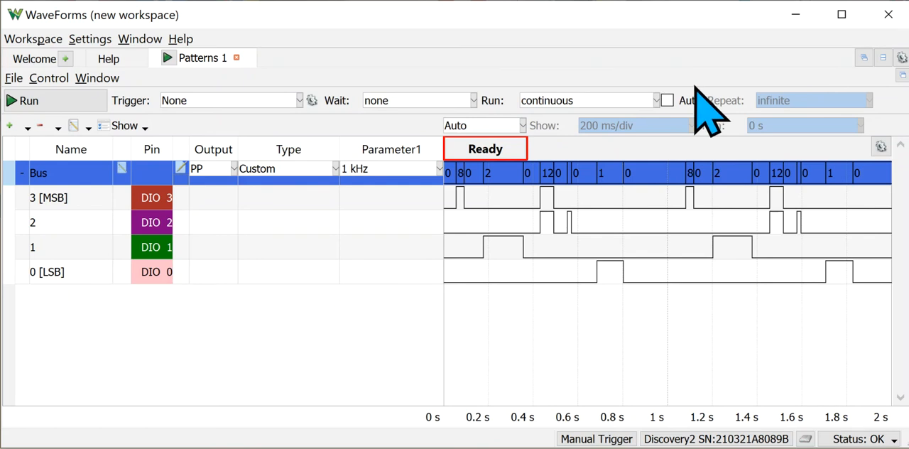
# Switch to Eeschema to examine the 4-input AND gate schematic and its truth table, and return to WaveForms.
pyautogui.hotkey('alt', 'Tab')
pyautogui.click(845, 206)
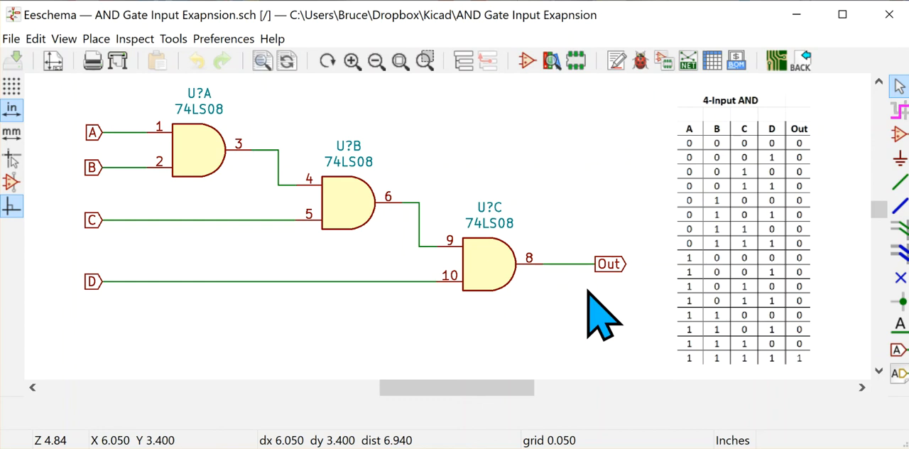
pyautogui.hotkey('alt', 'Tab')
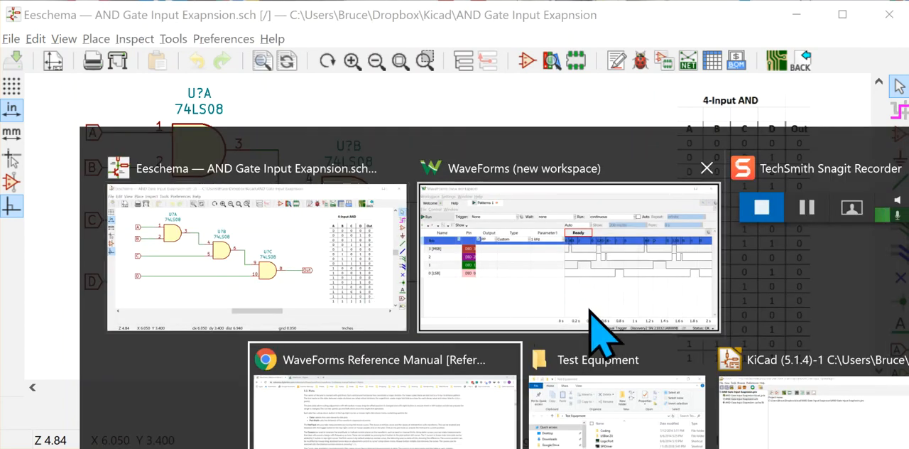
pyautogui.click(598, 324)
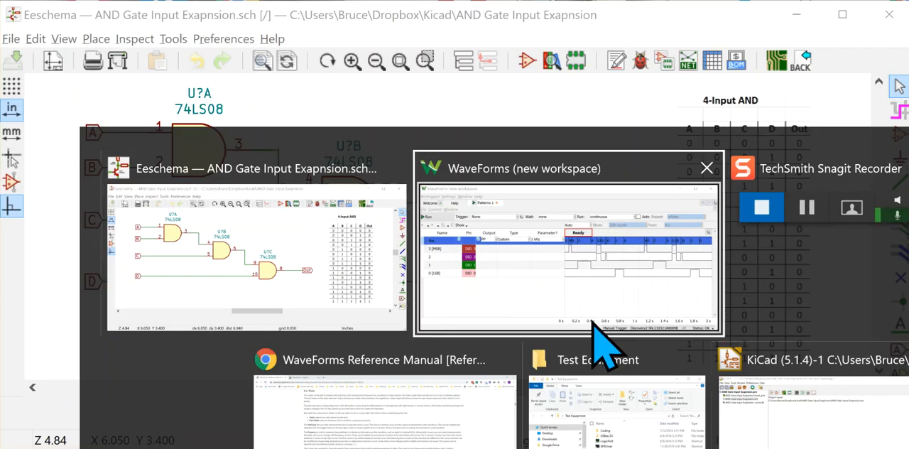